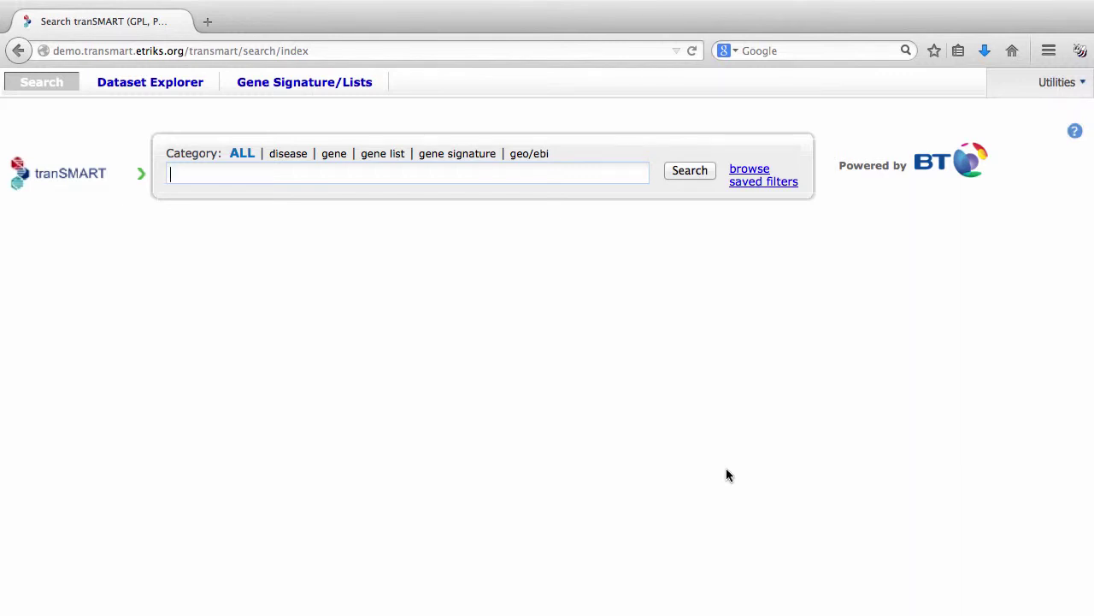
- In Dataset Explorer, expand Public Studies and drop Breast_Cancer_Sorlie_GSE4382 into Subset 1's first box
left_click(175, 86)
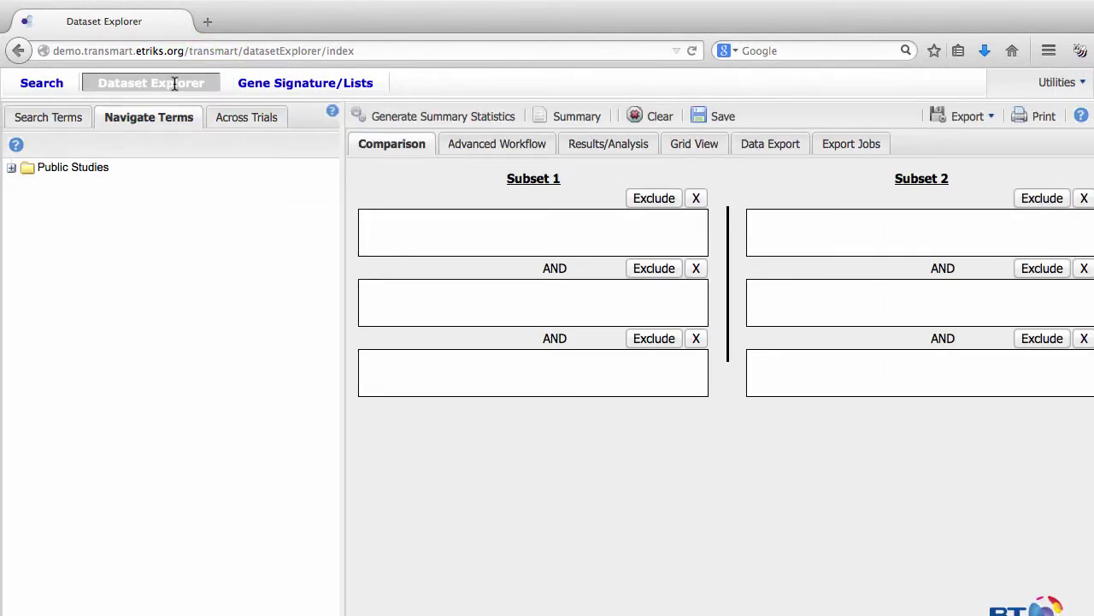
left_click(13, 171)
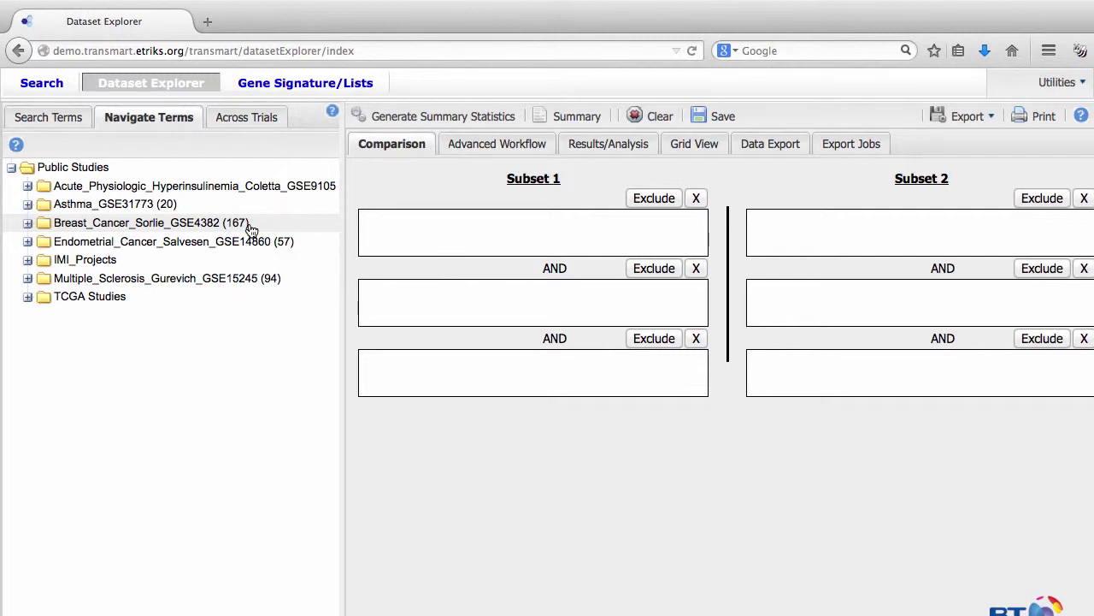
left_click_drag(250, 229, 418, 234)
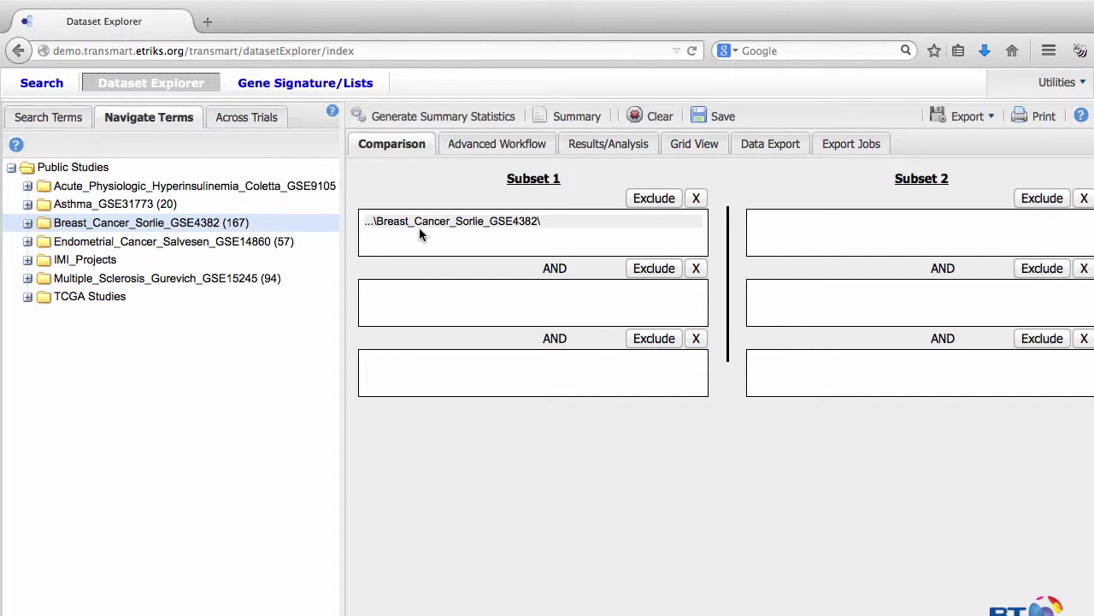
- Clear Subset 1, expand the study's Sample Factors, and try TNM Category in Subset 1 before removing it
left_click(696, 197)
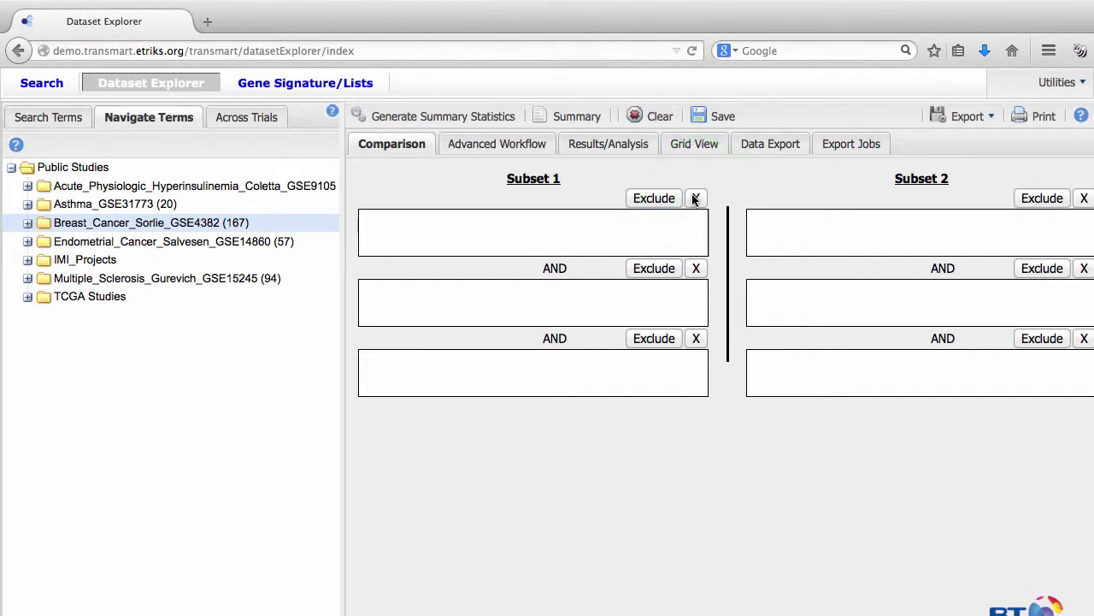
left_click(27, 223)
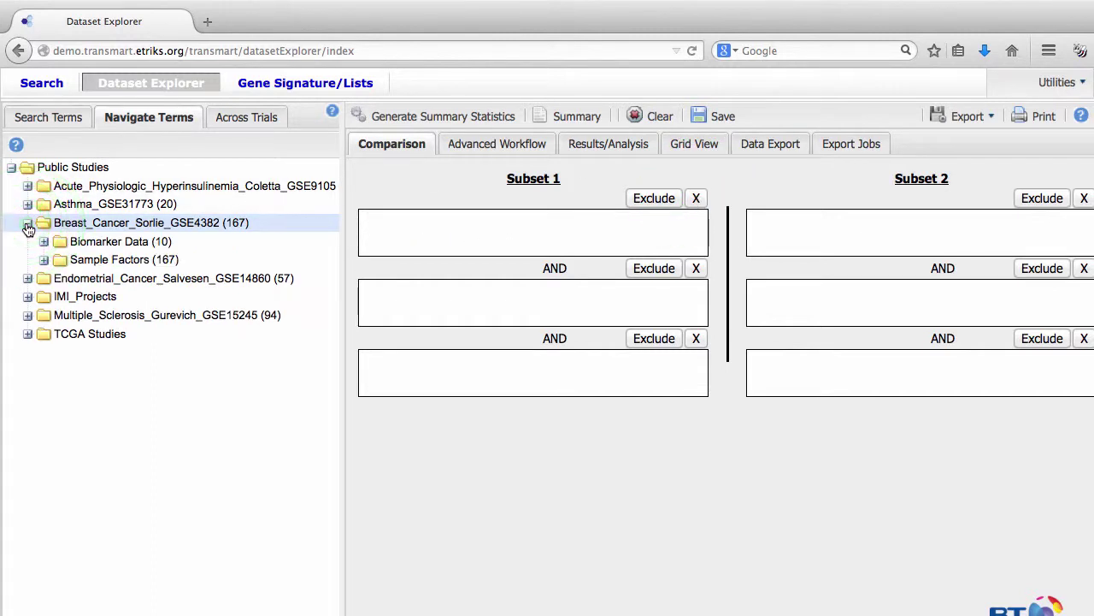
left_click(43, 259)
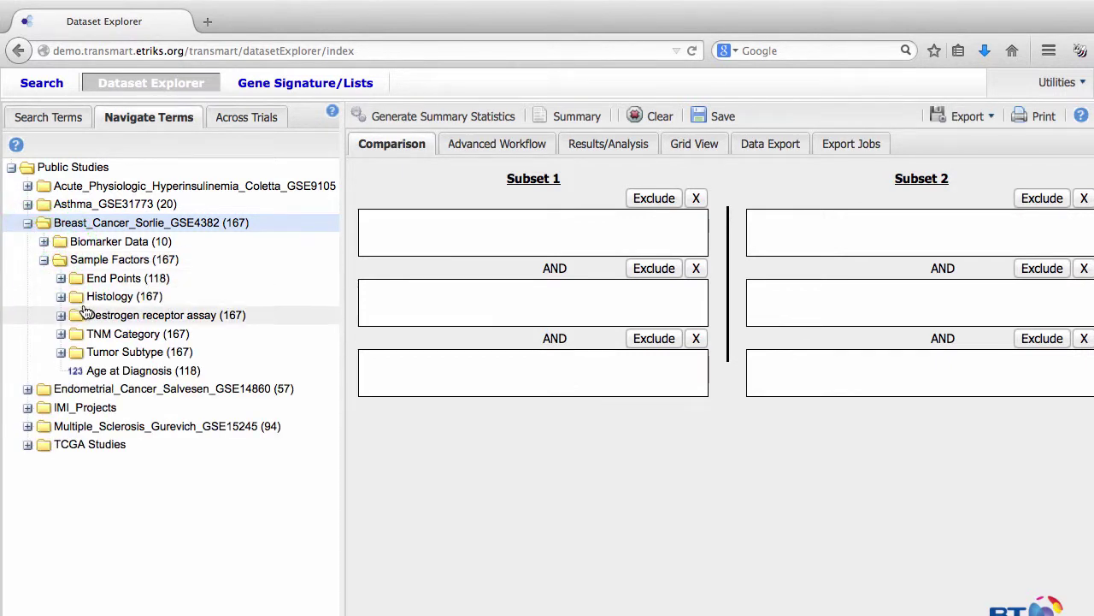
left_click(103, 334)
left_click_drag(107, 340, 428, 221)
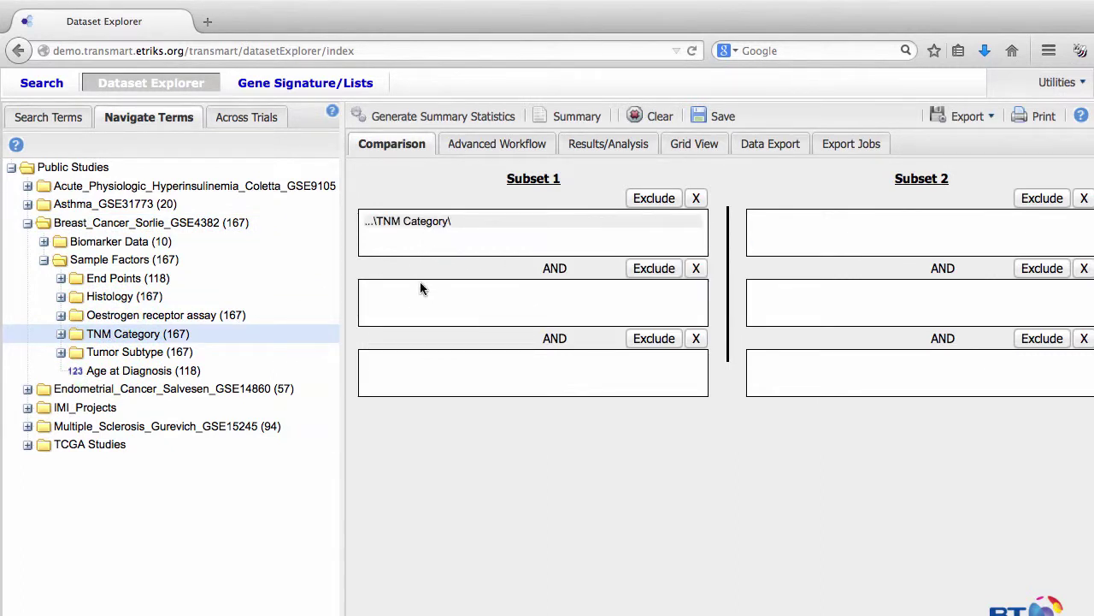
left_click(697, 202)
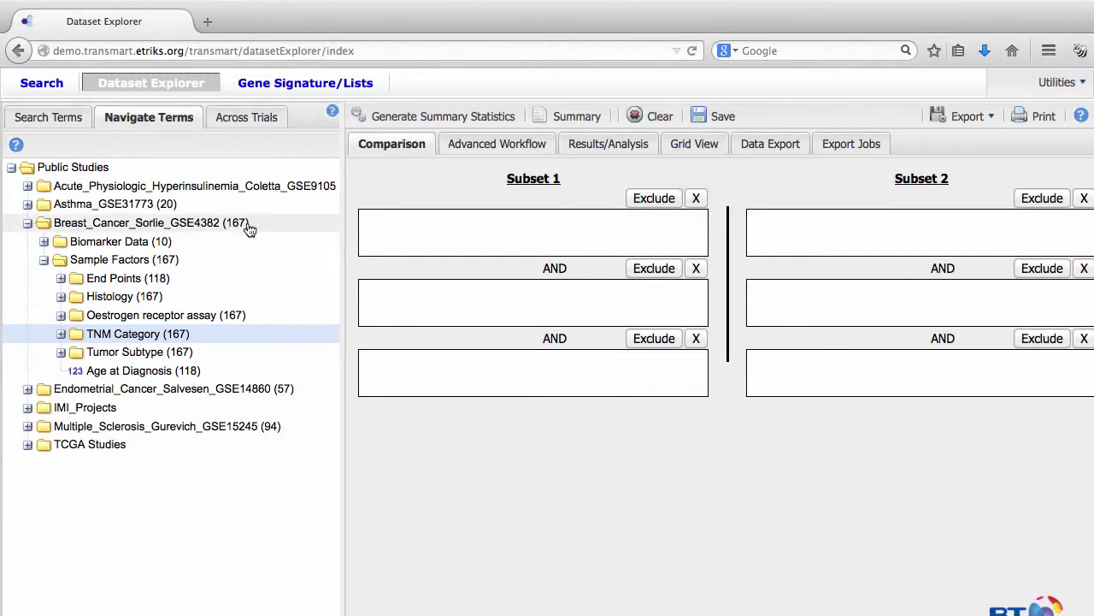
- Put the whole Breast_Cancer_Sorlie_GSE4382 study back into Subset 1 and switch to Advanced Workflow
left_click(219, 235)
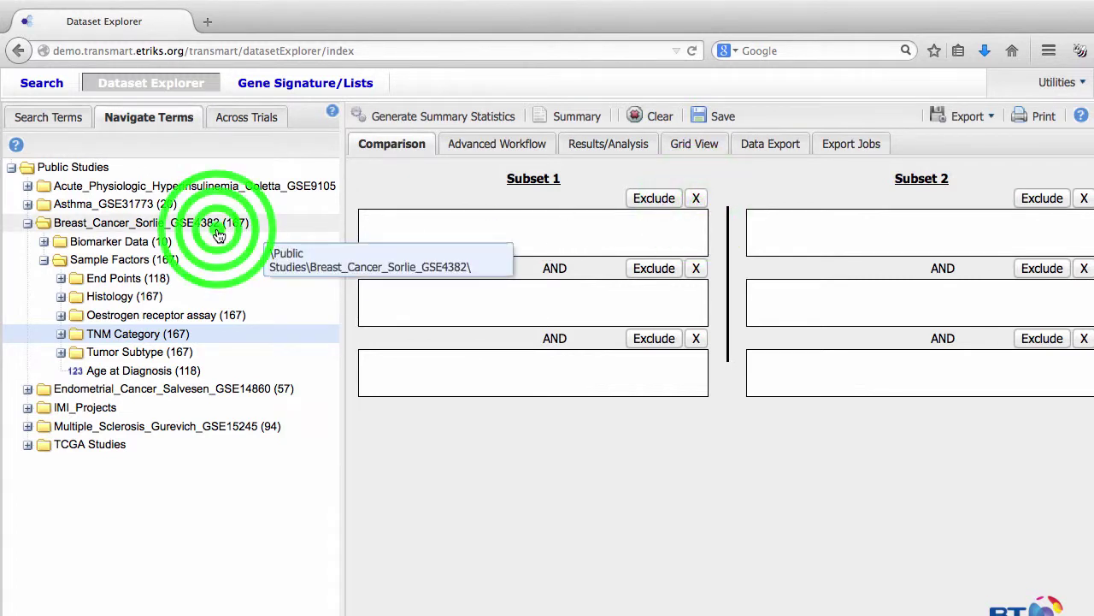
left_click_drag(219, 235, 421, 226)
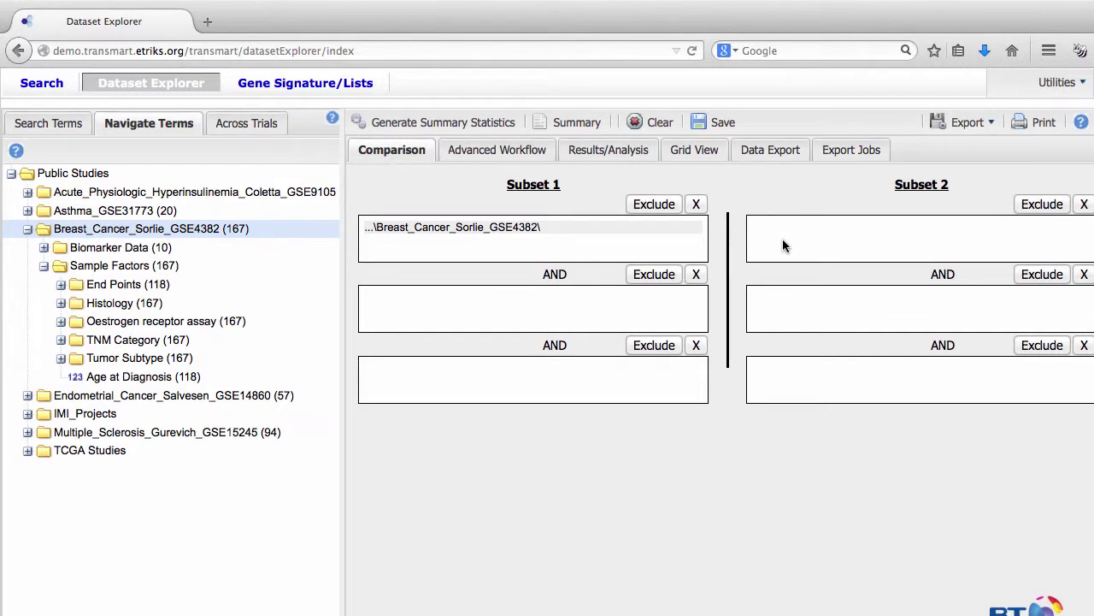
left_click(492, 152)
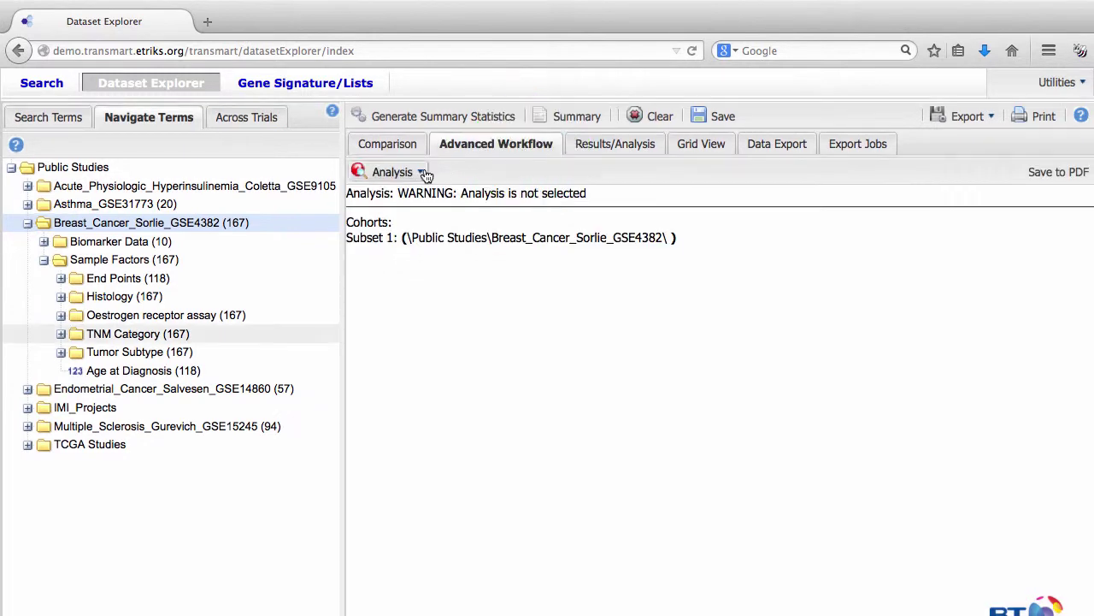
- Choose Table with Fisher Test from the Advanced Workflow analysis list
left_click(421, 173)
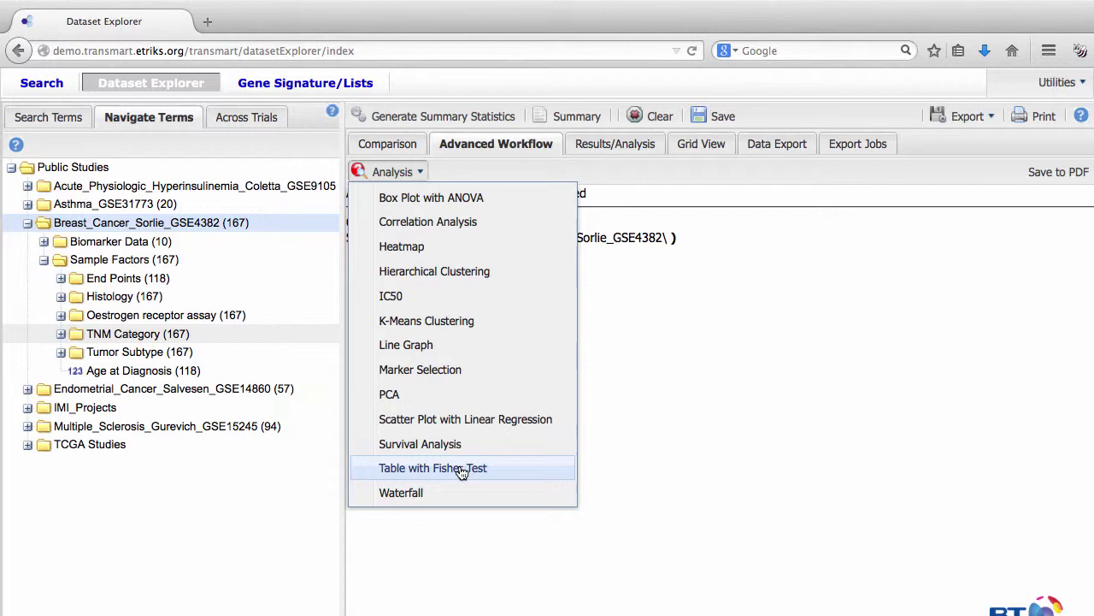
left_click(460, 470)
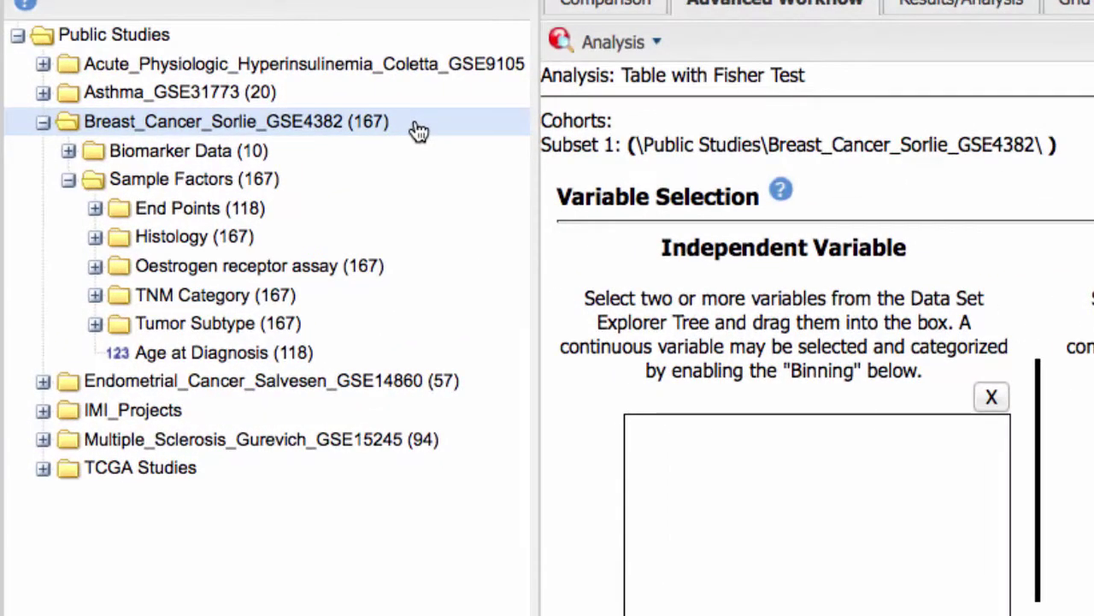
- Expand TNM Category and T - Tumor stages to show T1, T2, T3, T4 and Unknown
left_click(96, 296)
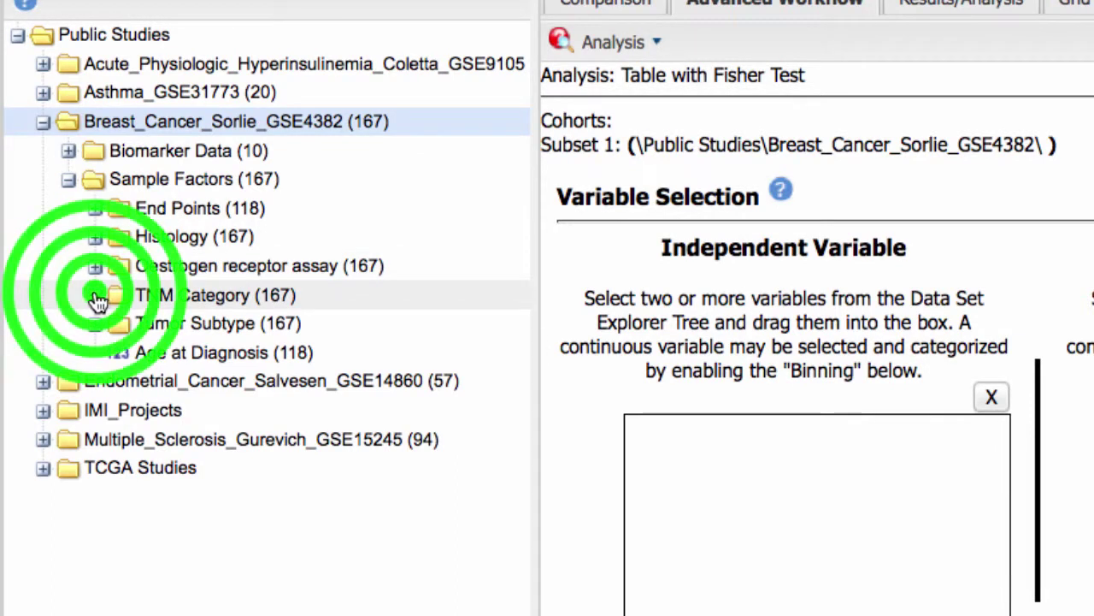
left_click(120, 382)
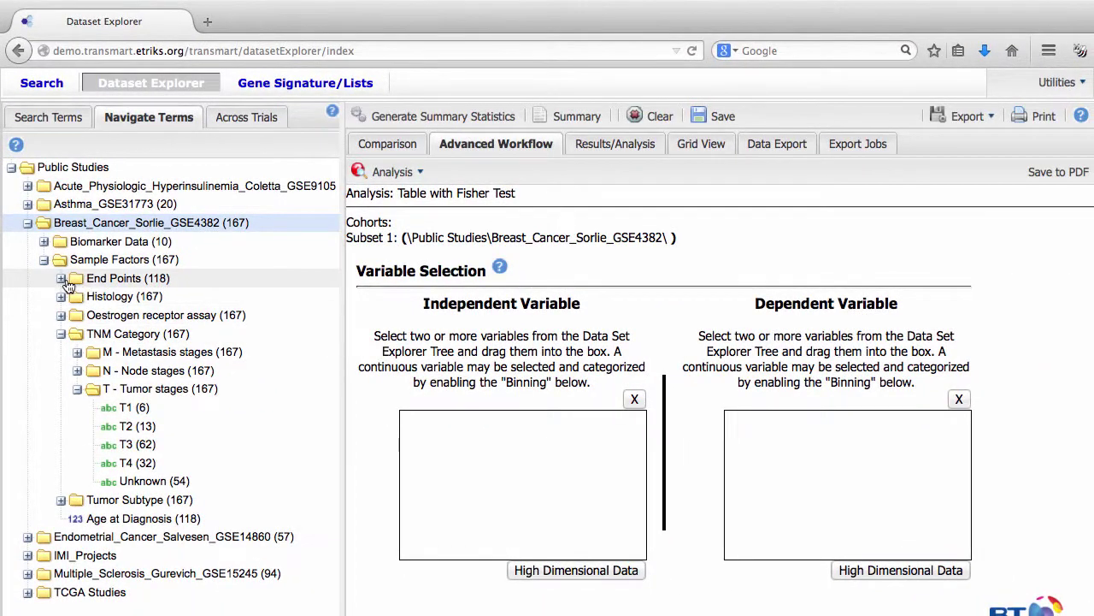
- Under End Points, add the Alive (72) and Dead (46) survival categories as the independent variable
left_click(61, 279)
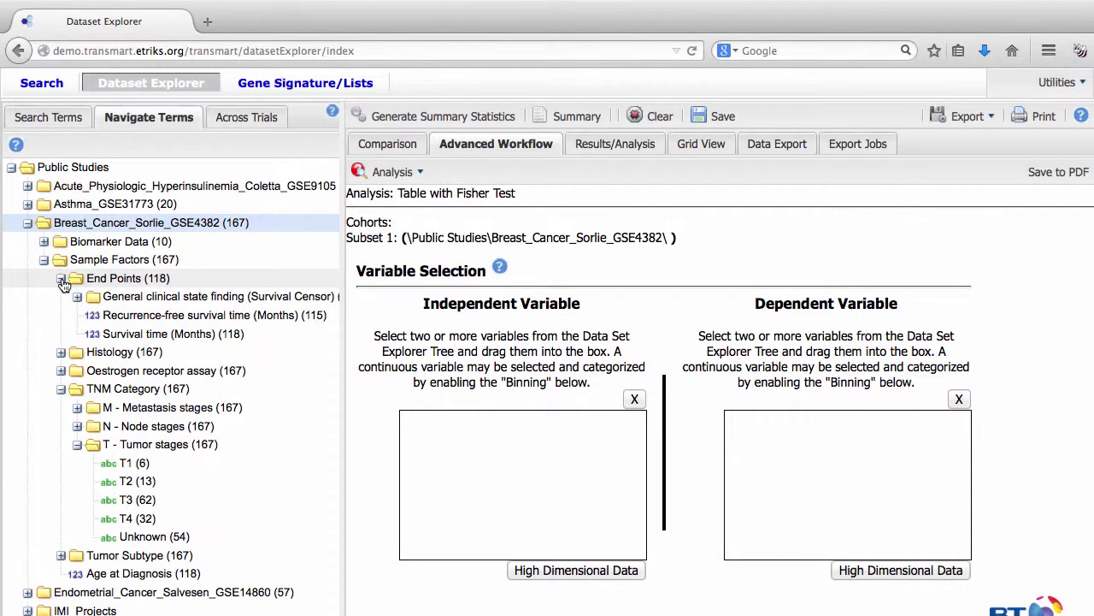
left_click(77, 297)
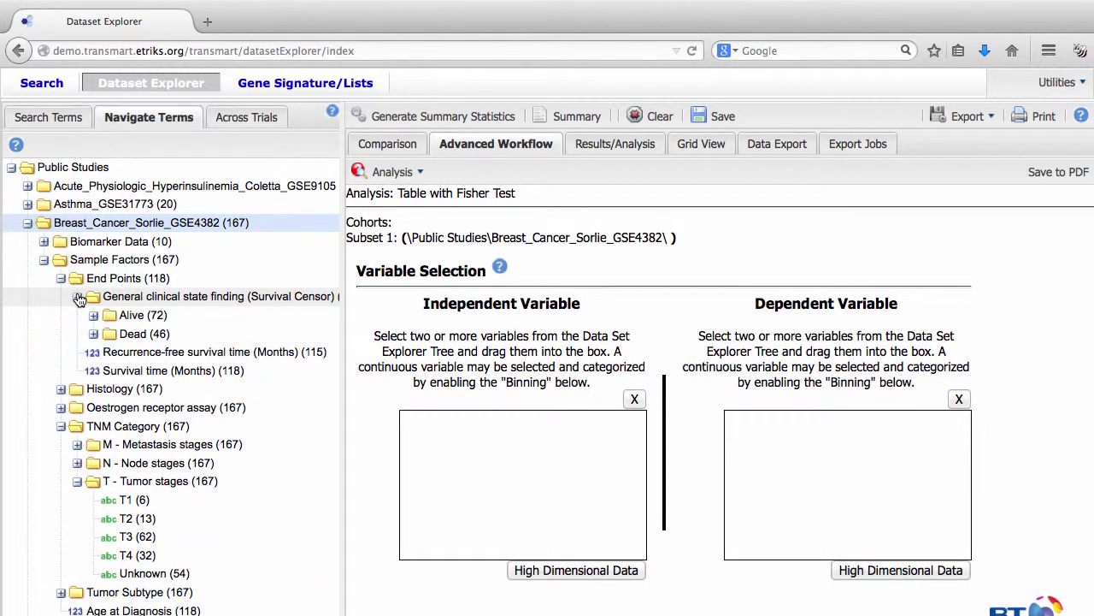
left_click_drag(129, 315, 430, 434)
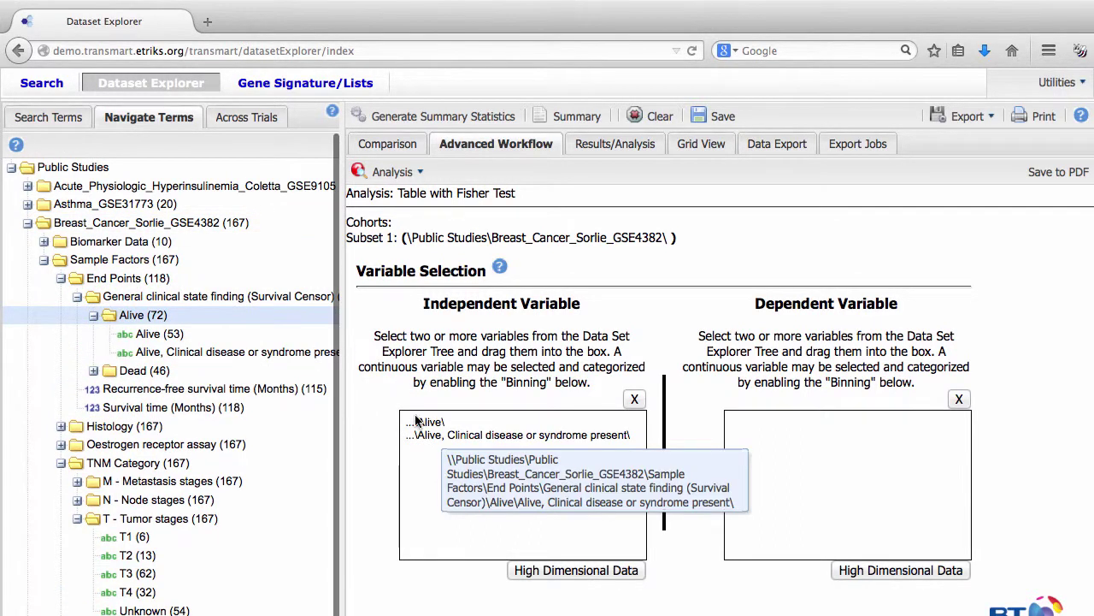
left_click_drag(120, 369, 436, 453)
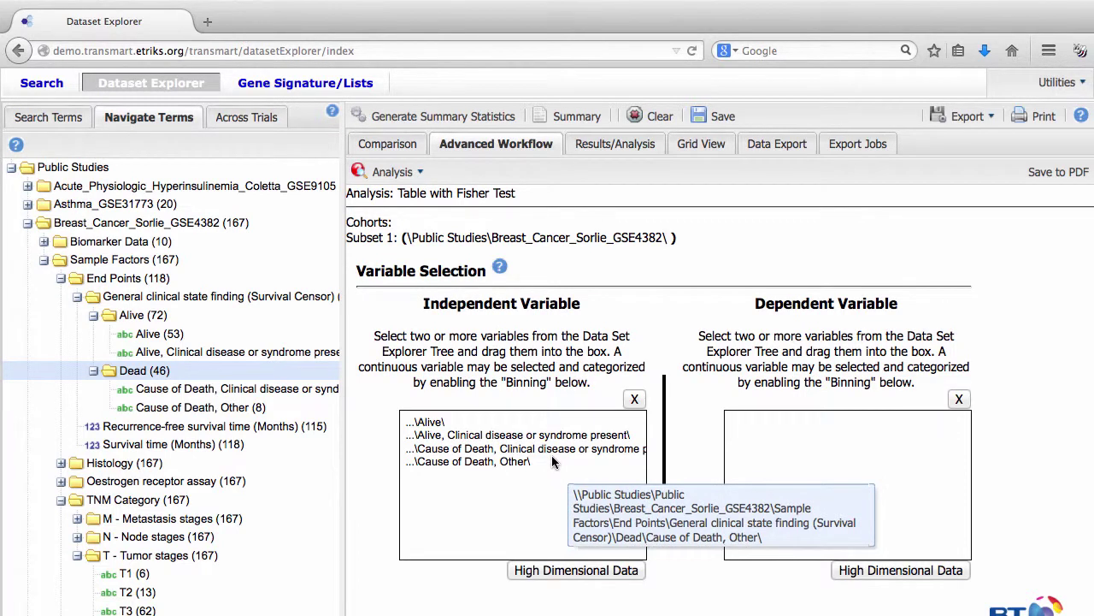
left_click(552, 462)
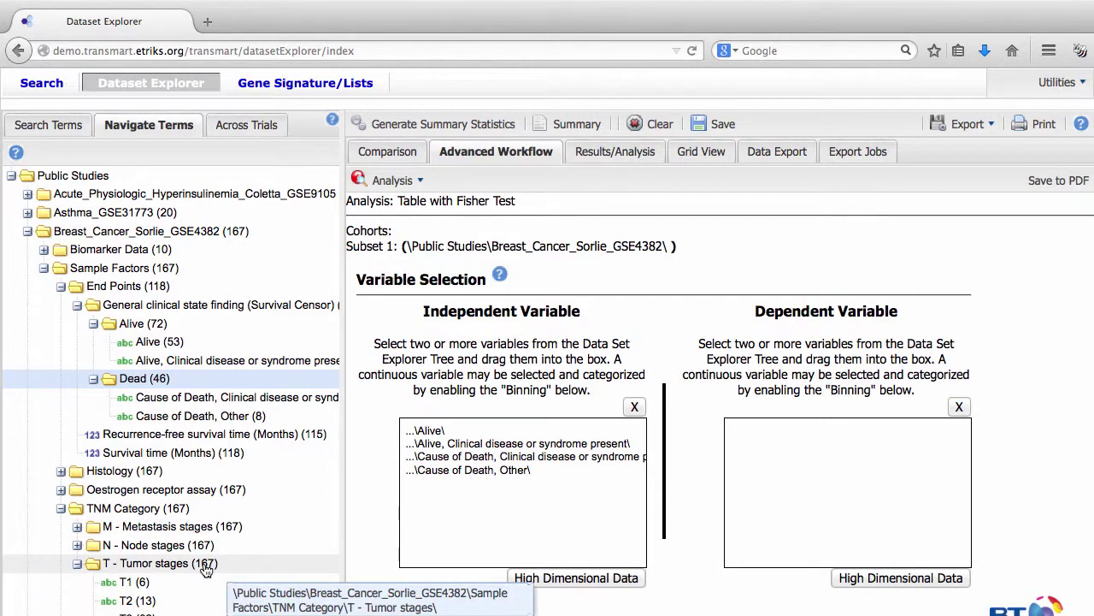
- Set tumor stages T1–T4 and Unknown as the dependent variable and run the Fisher test
left_click_drag(205, 570, 794, 458)
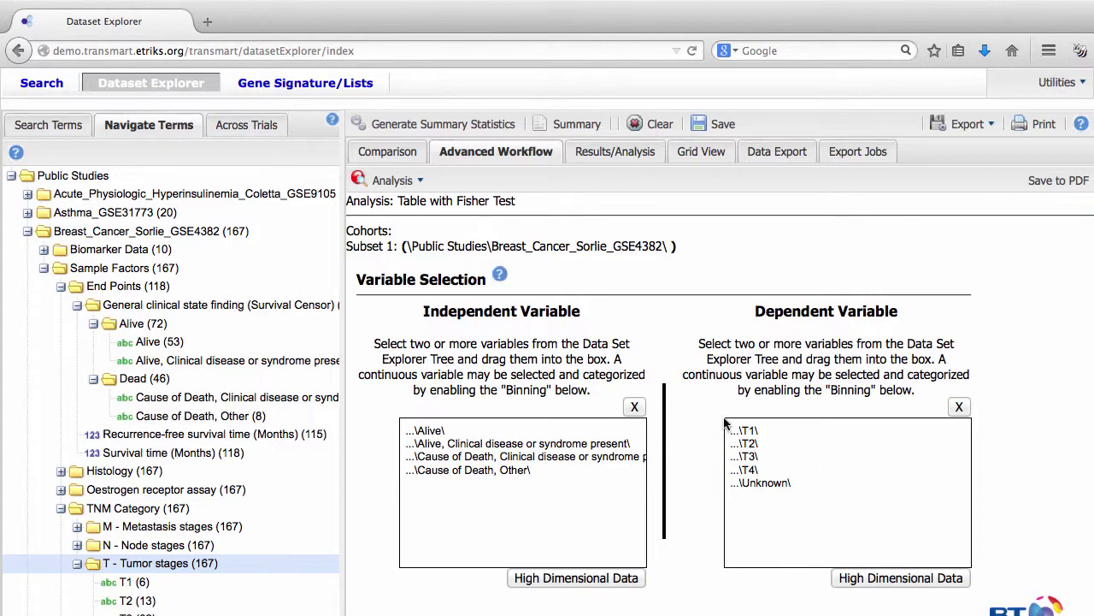
scroll(708, 586, "down", 1)
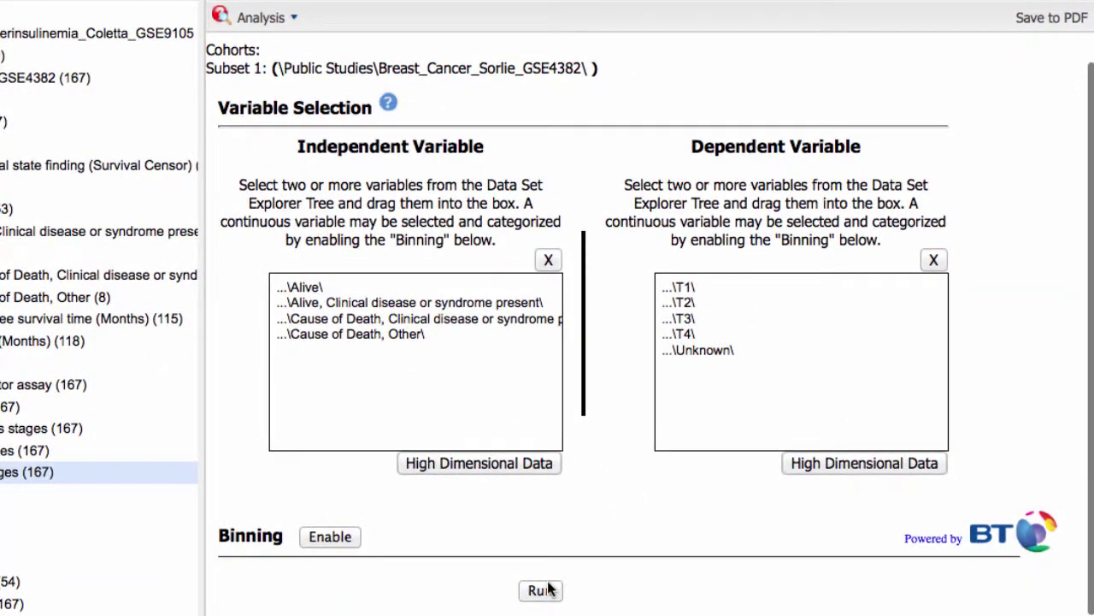
left_click(548, 590)
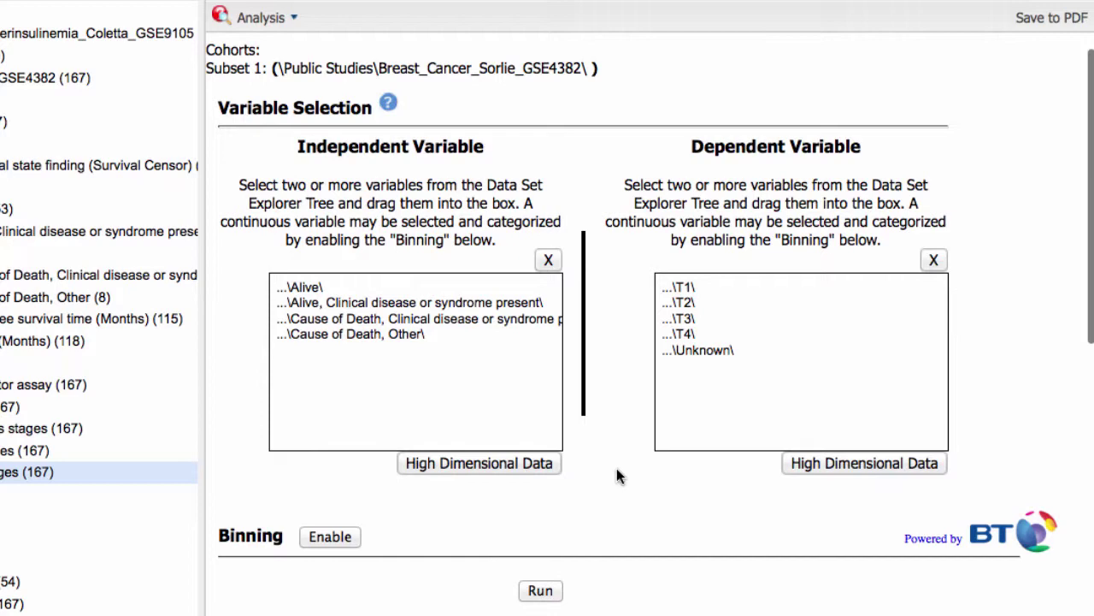
- Scroll through the survival-by-stage results table down to the Fisher p-value of 0.212
scroll(616, 468, "down", 10)
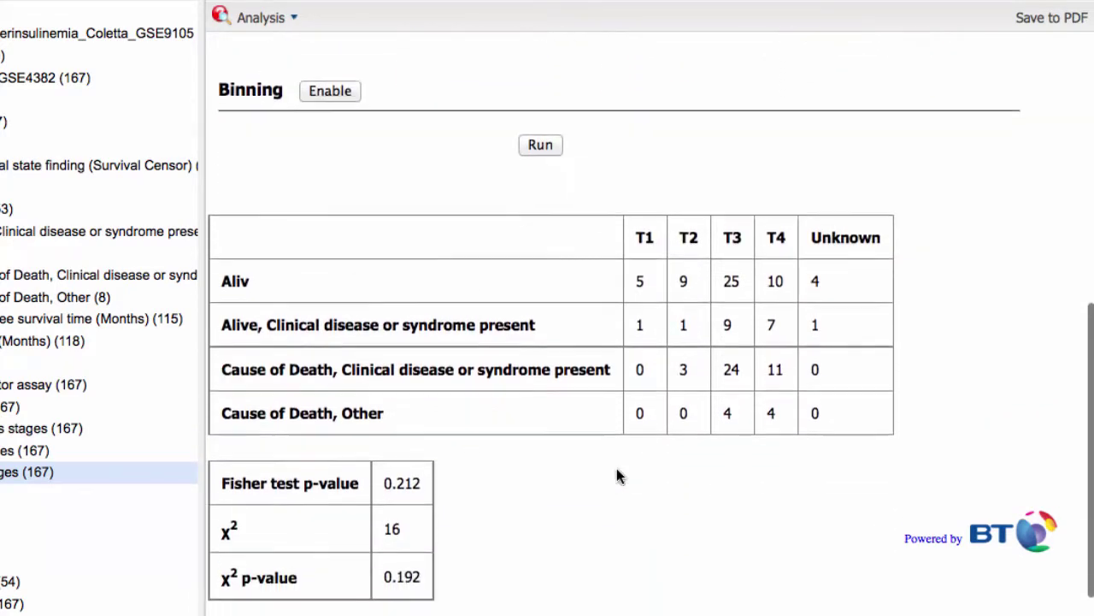
scroll(620, 476, "down", 1)
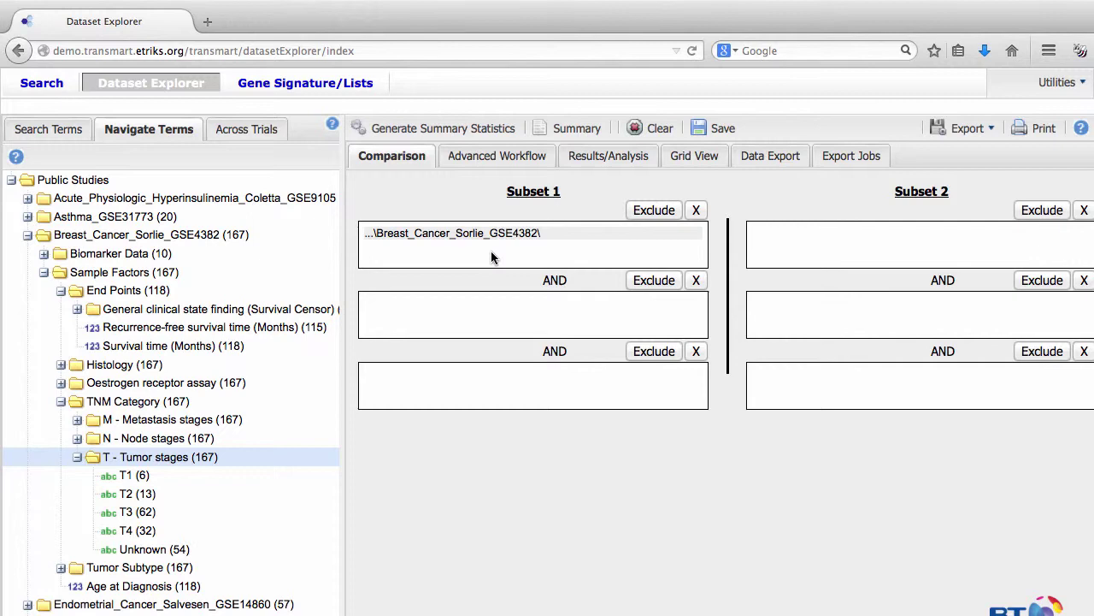
- Reselect Table with Fisher Test in Advanced Workflow and confirm clearing the previous results
left_click(480, 163)
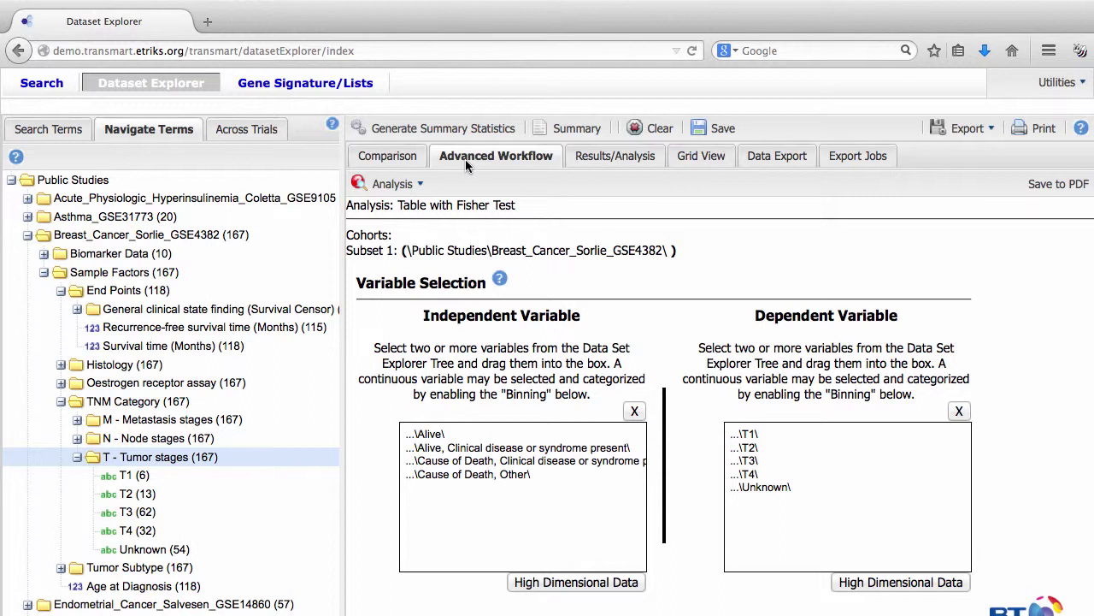
left_click(417, 186)
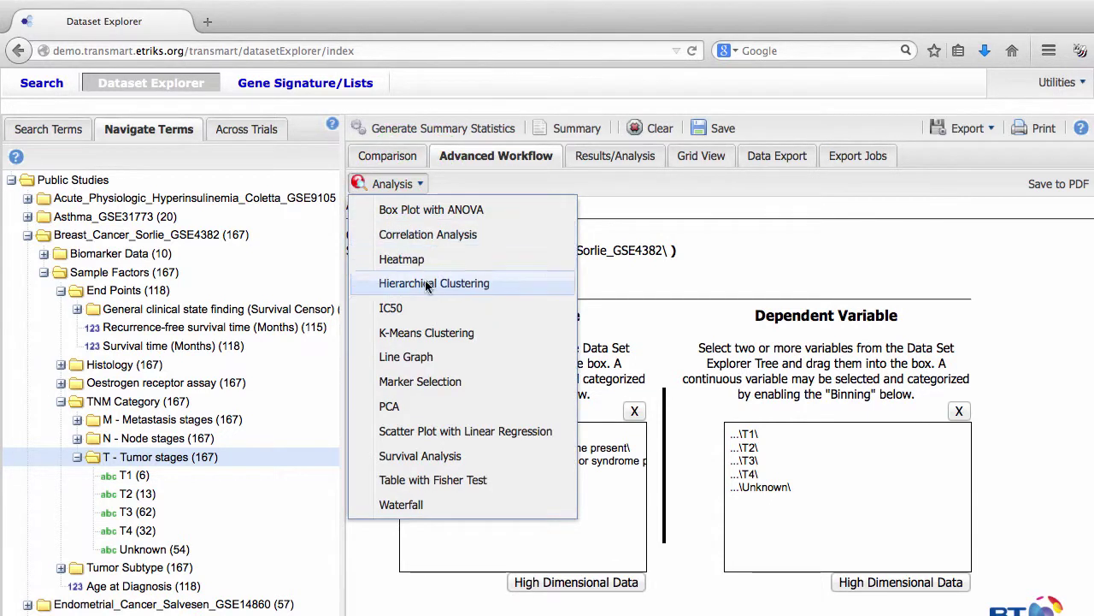
left_click(455, 482)
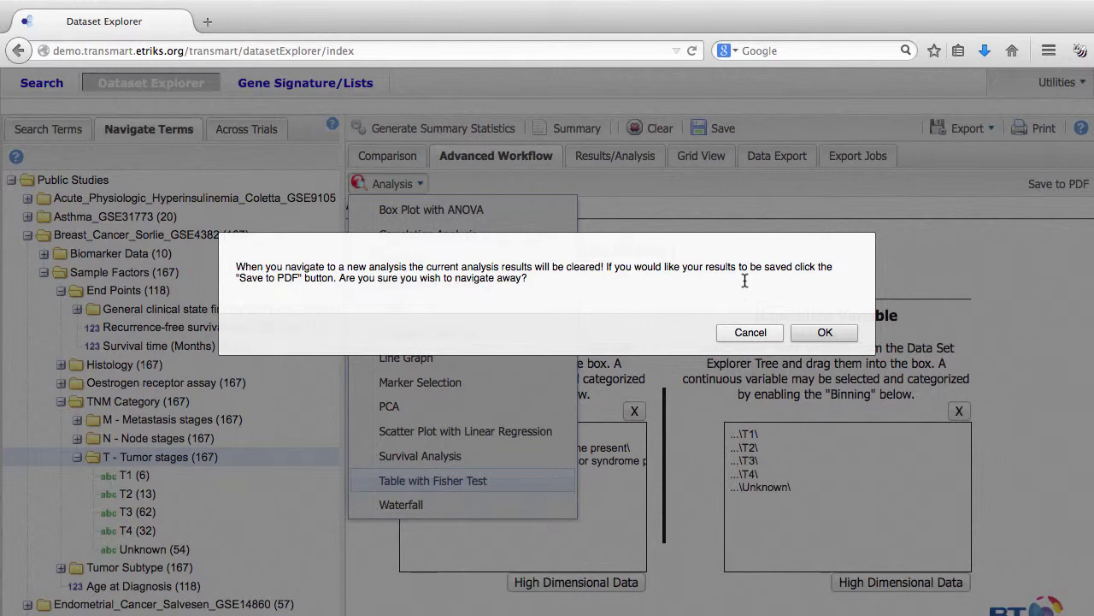
left_click(824, 332)
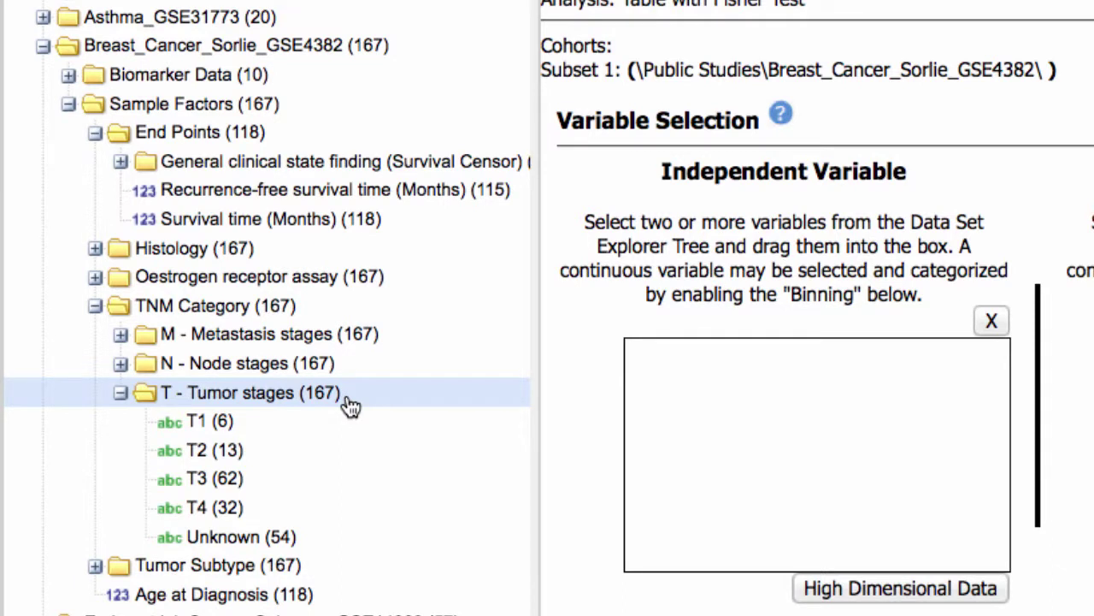
- Drag T - Tumor stages (T1–T4, Unknown) into the Independent Variable box
left_click_drag(351, 406, 695, 376)
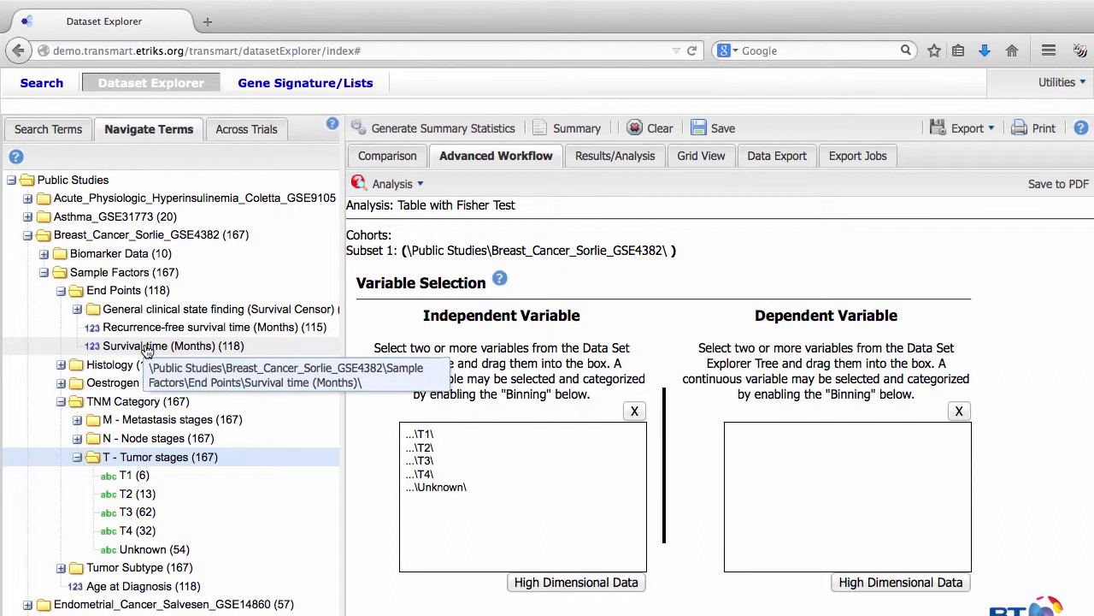
- Place Survival time (Months) into the Fisher test's Dependent Variable box
left_click_drag(145, 346, 768, 447)
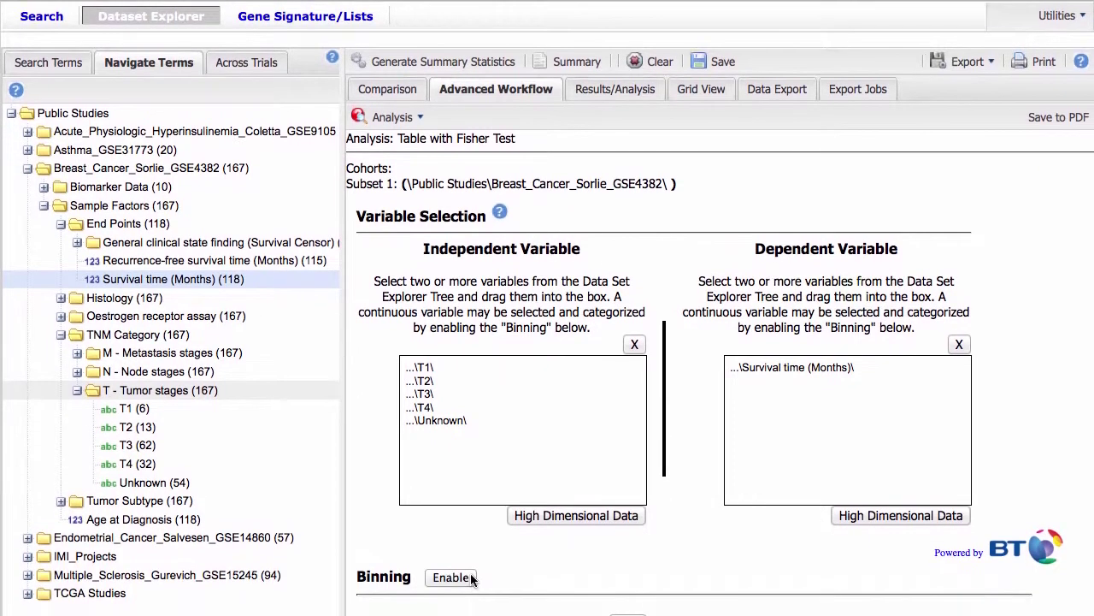
- Enable binning of the dependent survival time as Continuous, with evenly distributed population bins
left_click(469, 577)
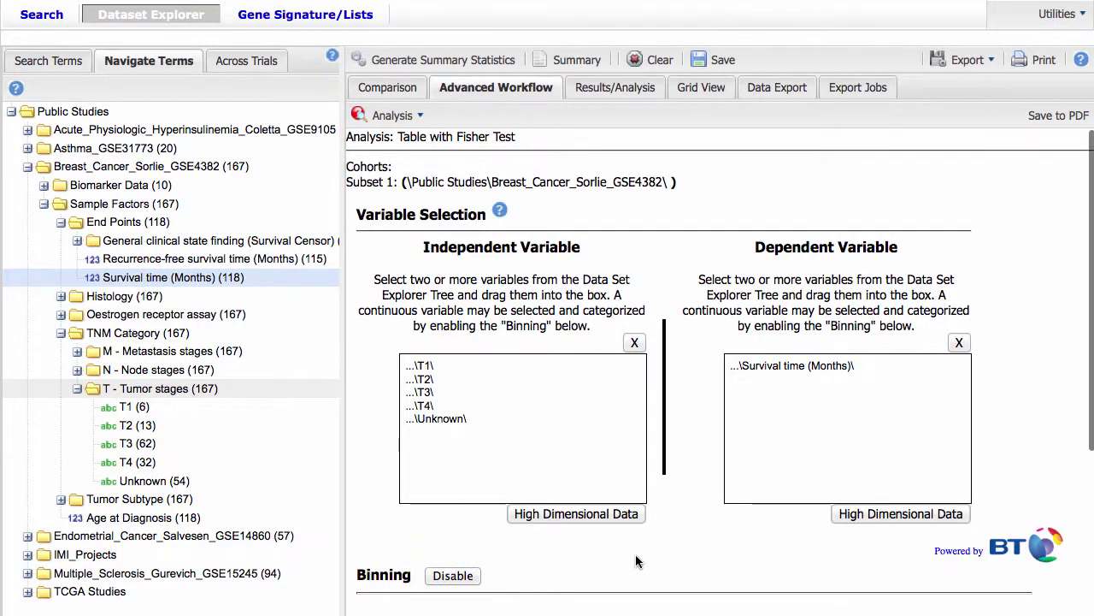
scroll(635, 556, "down", 3)
scroll(635, 561, "down", 1)
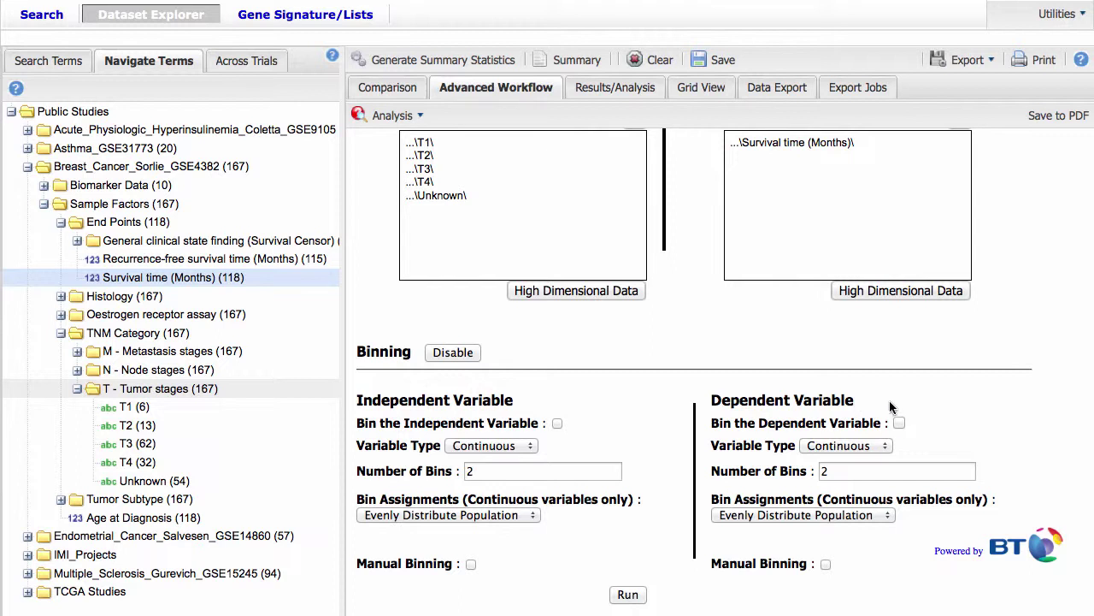
left_click(900, 422)
left_click(883, 449)
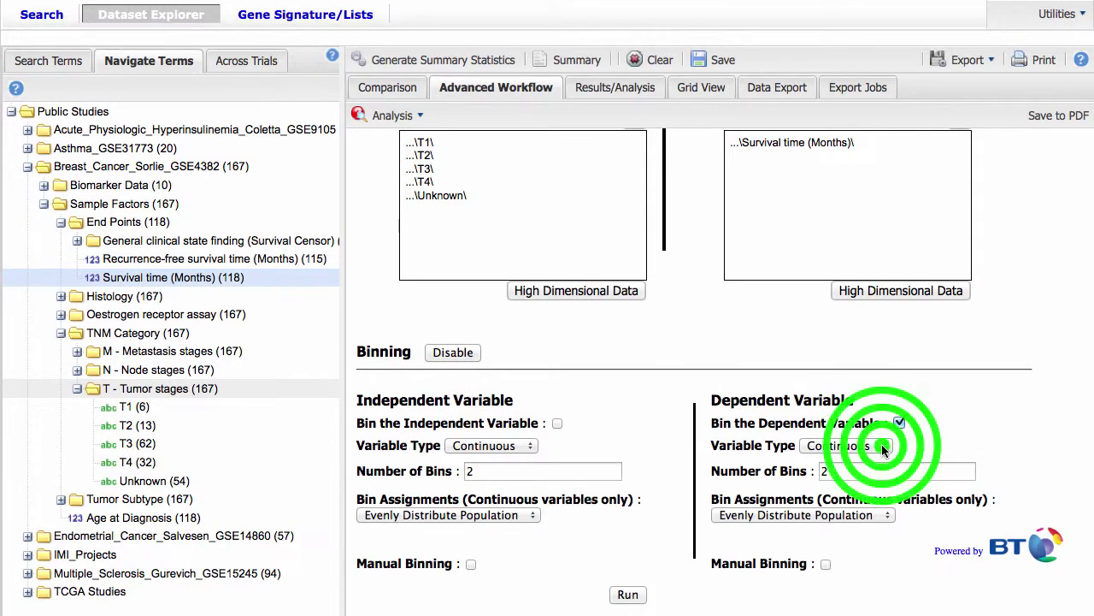
left_click(881, 462)
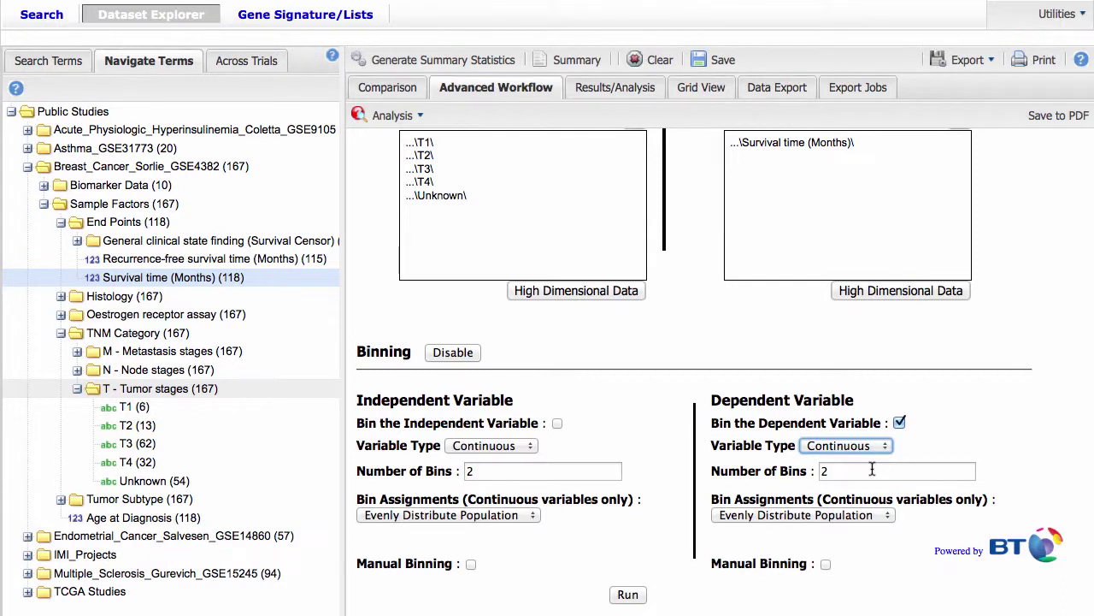
left_click(881, 515)
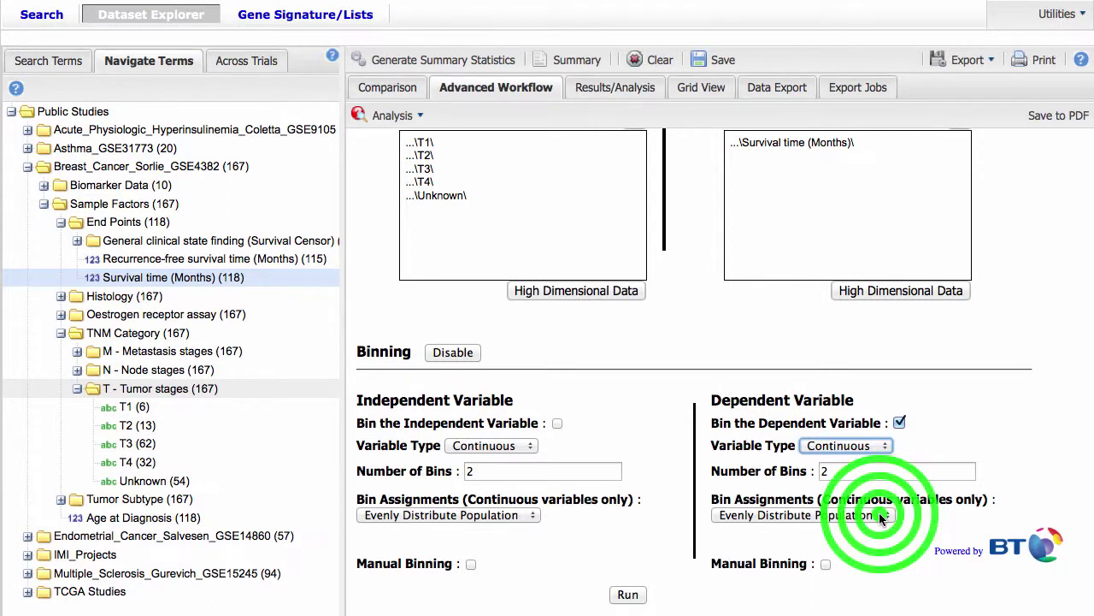
left_click(881, 514)
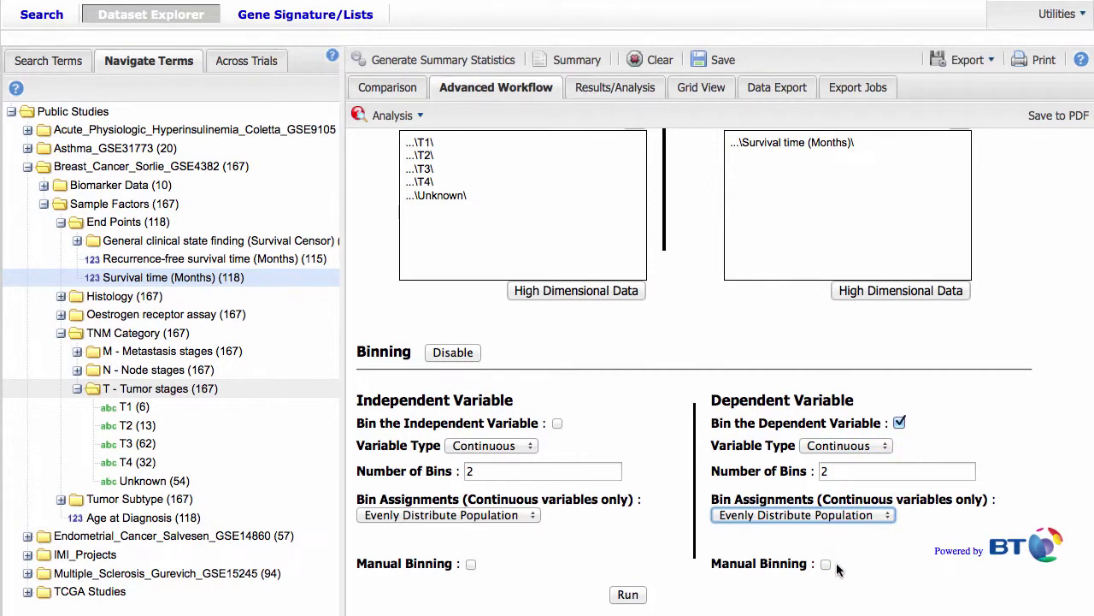
- Run the tumor stage vs binned survival test and review results: Fisher p-value 0.41, χ² 4.14
left_click(628, 595)
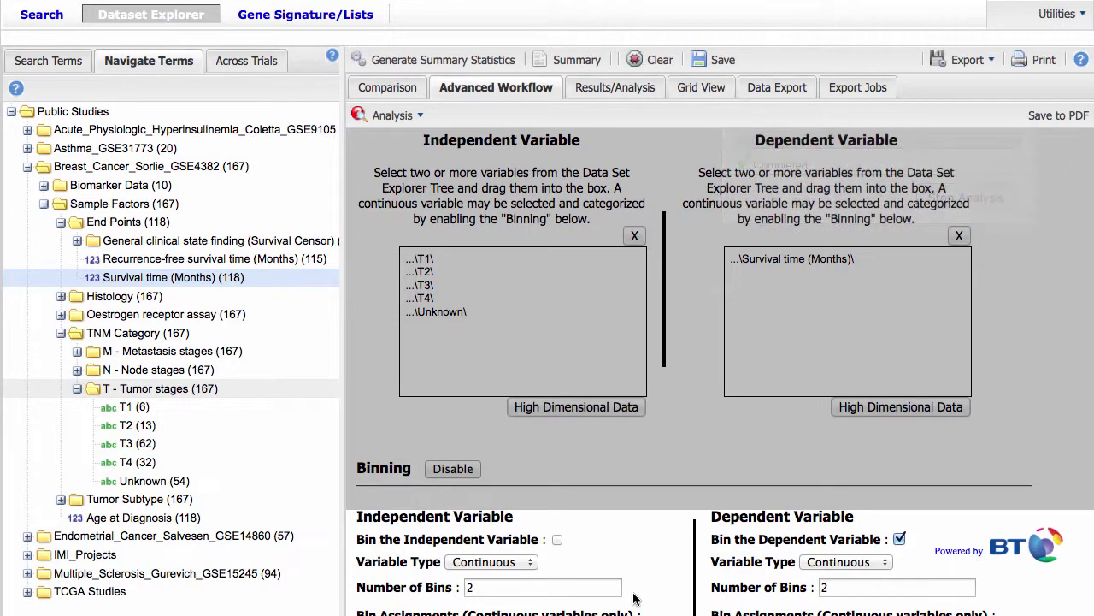
scroll(633, 599, "down", 2)
scroll(633, 598, "down", 10)
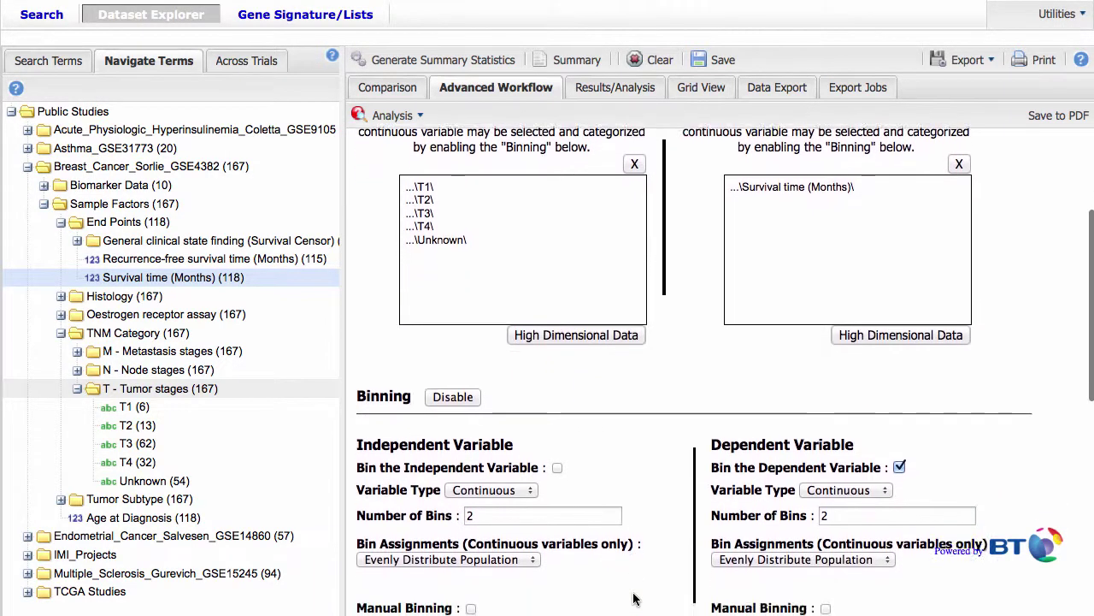
scroll(633, 598, "down", 2)
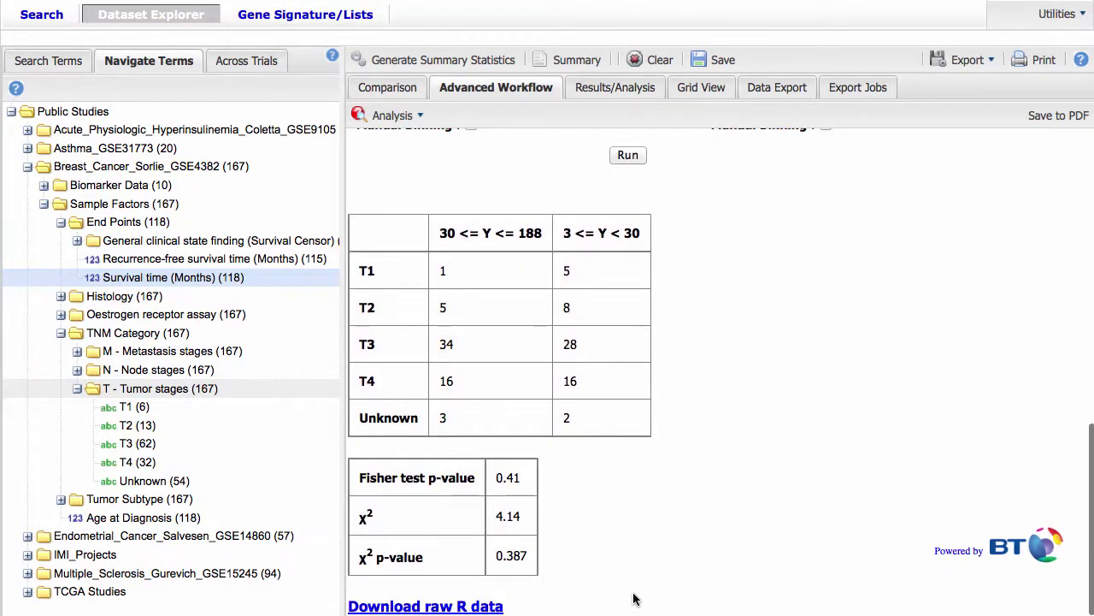